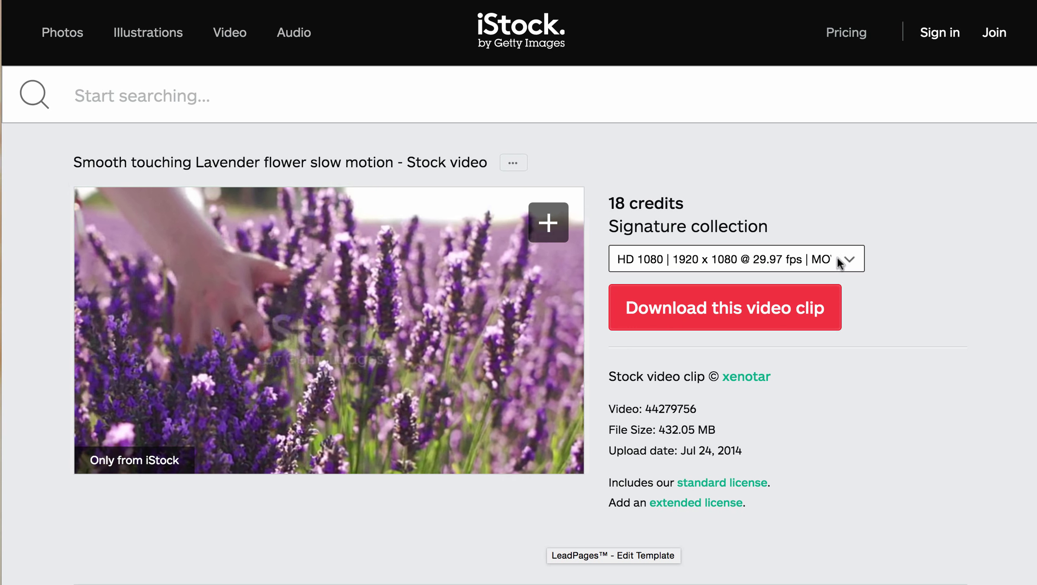
Keep the lavender clip at HD 1080 and download it as an mp4 file
{"action": "mouse_move", "coordinate": [610, 233]}
{"action": "left_mouse_down"}
{"action": "mouse_move", "coordinate": [766, 231]}
{"action": "mouse_move", "coordinate": [614, 233]}
{"action": "mouse_move", "coordinate": [593, 207]}
{"action": "left_mouse_up"}
{"action": "left_click", "coordinate": [766, 233]}
{"action": "left_click", "coordinate": [852, 259]}
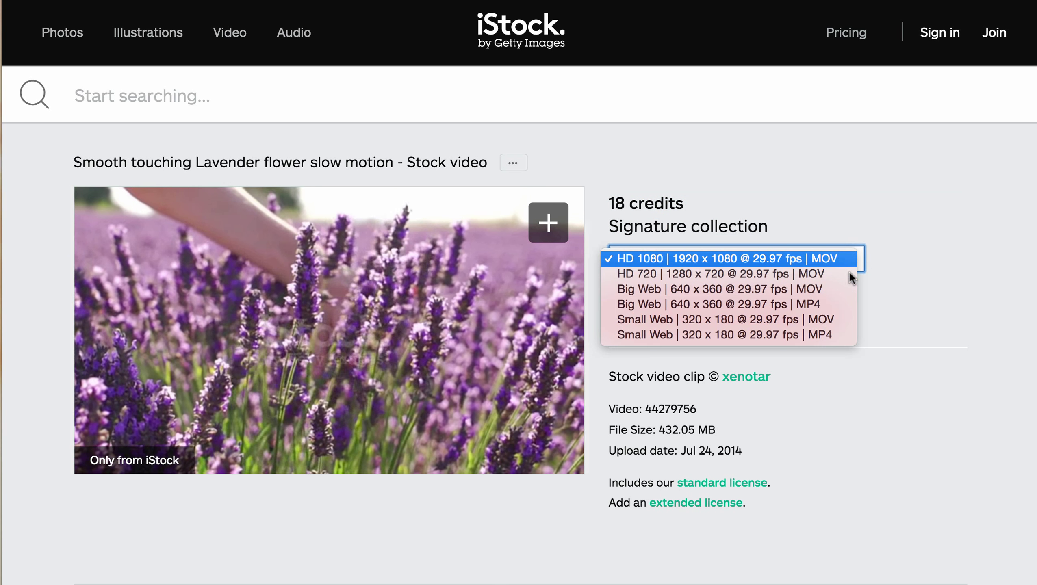
{"action": "left_click", "coordinate": [836, 179]}
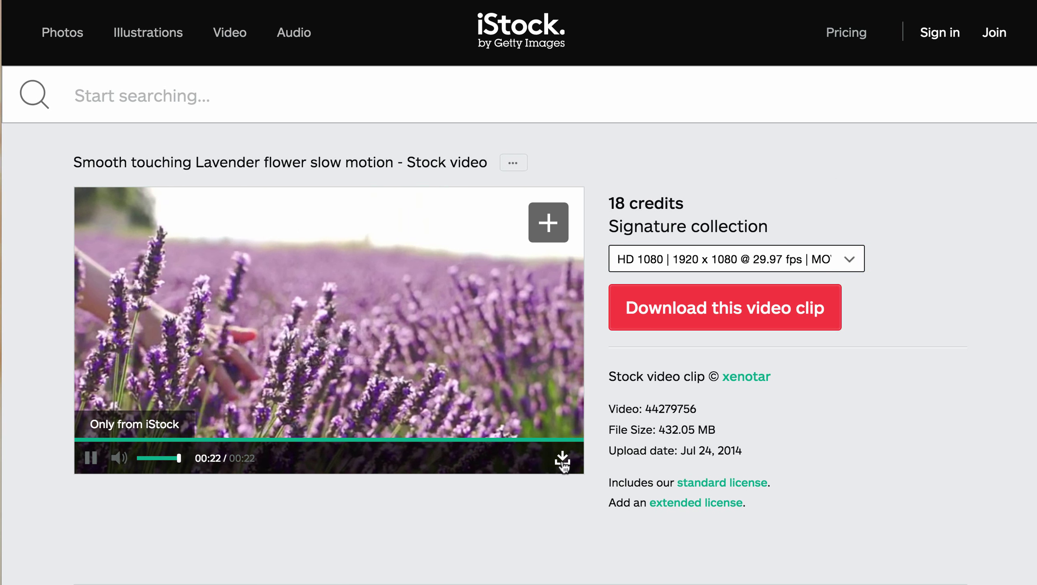
{"action": "left_click", "coordinate": [561, 475]}
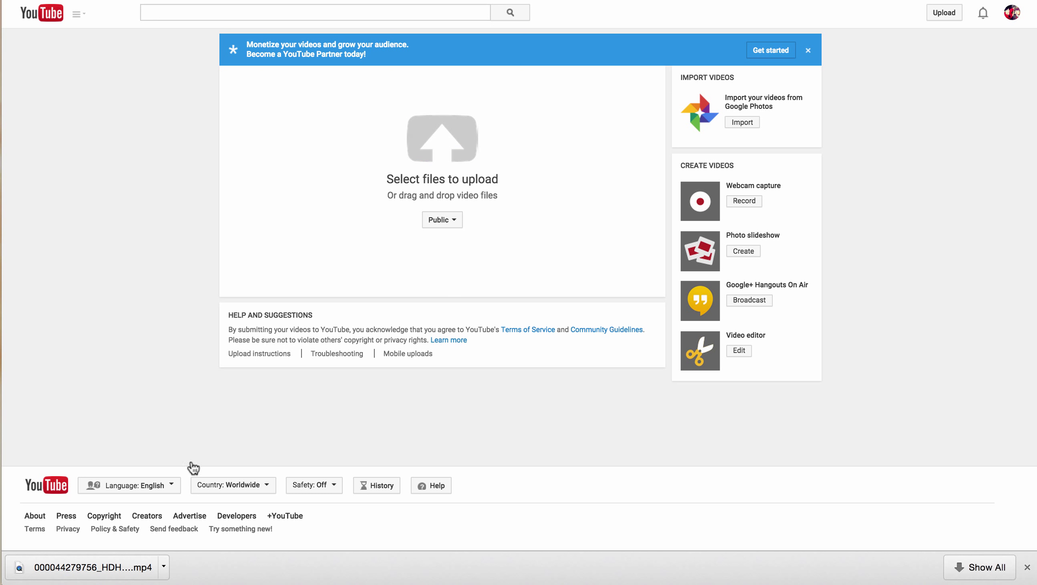
Upload the downloaded lavender mp4 to YouTube and work in its description field
{"action": "left_click_drag", "start_coordinate": [119, 567], "coordinate": [417, 139]}
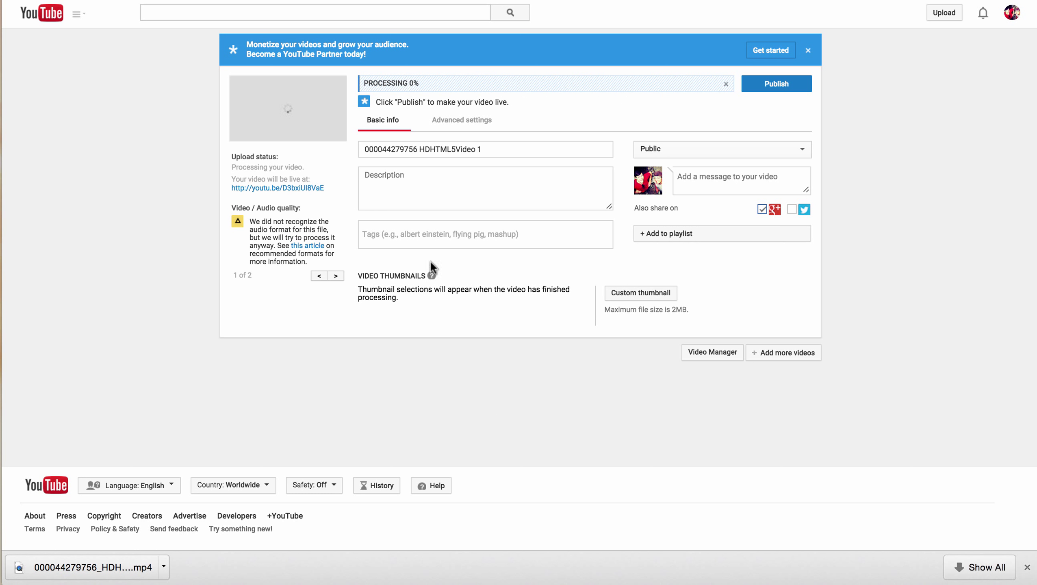
{"action": "left_click", "coordinate": [418, 180]}
{"action": "left_click", "coordinate": [385, 229]}
{"action": "left_click", "coordinate": [385, 192]}
{"action": "left_click", "coordinate": [386, 232]}
{"action": "left_click", "coordinate": [387, 196]}
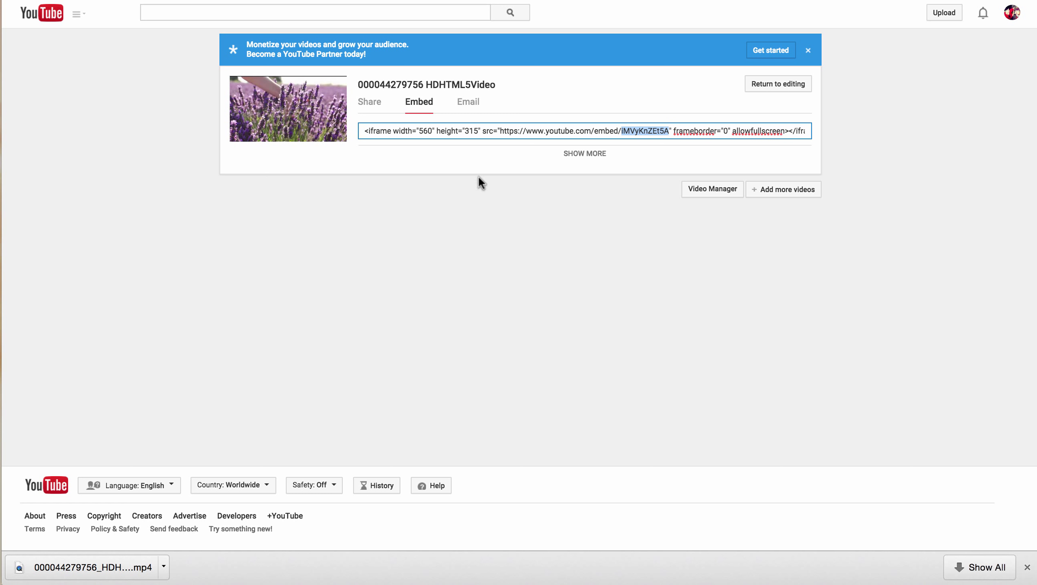
Show the lavender video's embed code and select the ID iMVyKnZEt5A inside it
{"action": "left_click", "coordinate": [447, 162]}
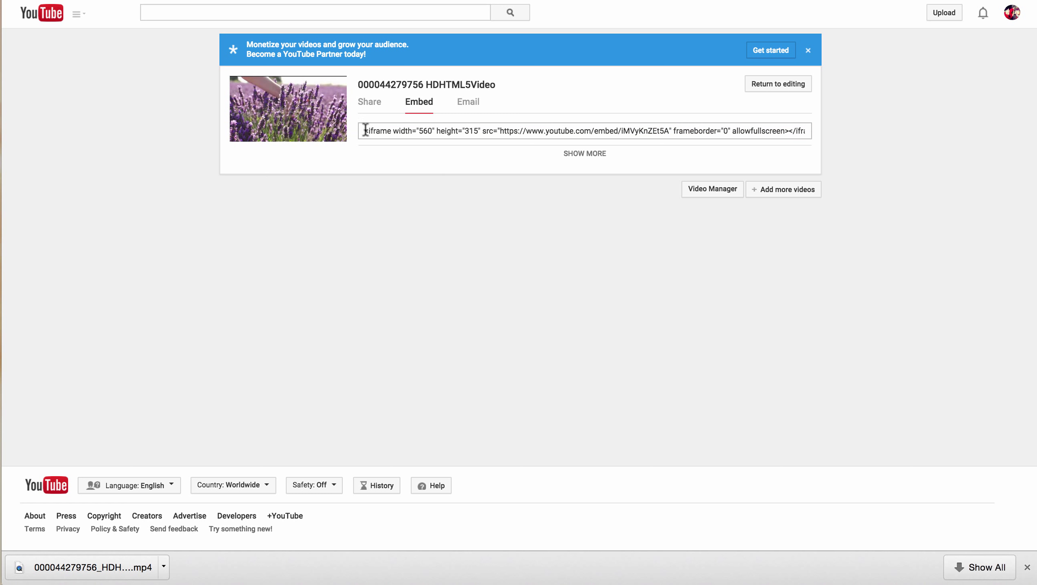
{"action": "left_click", "coordinate": [365, 105]}
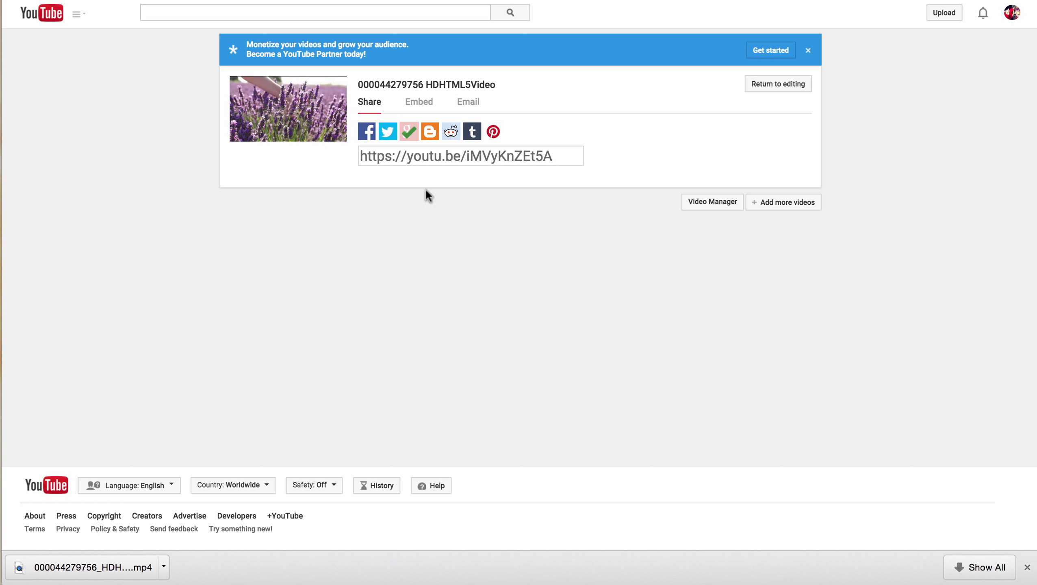
{"action": "left_click", "coordinate": [418, 106]}
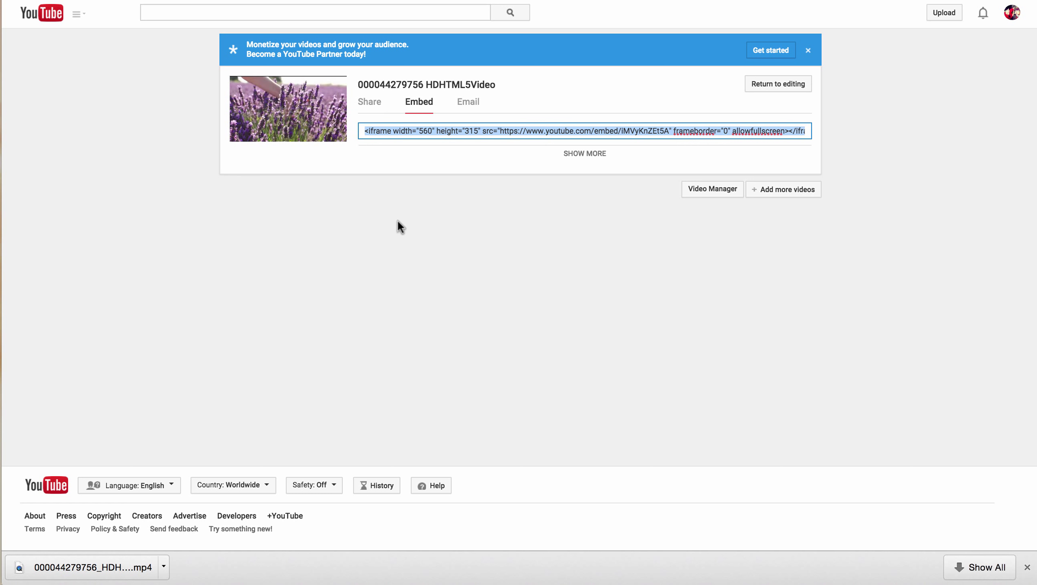
{"action": "left_click", "coordinate": [629, 132]}
{"action": "double_click", "coordinate": [641, 130]}
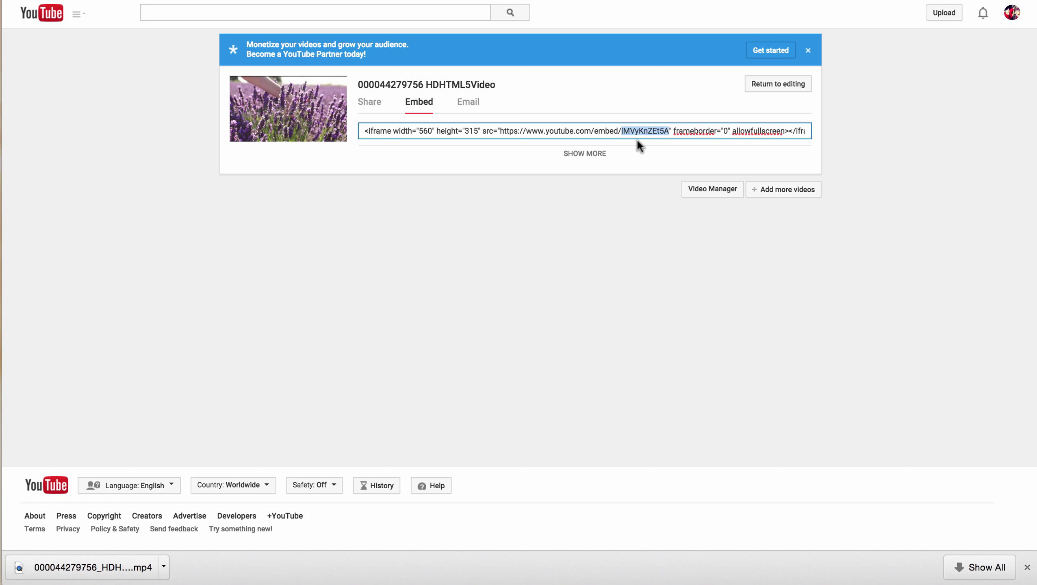
{"action": "left_click", "coordinate": [630, 152]}
{"action": "left_click", "coordinate": [605, 132]}
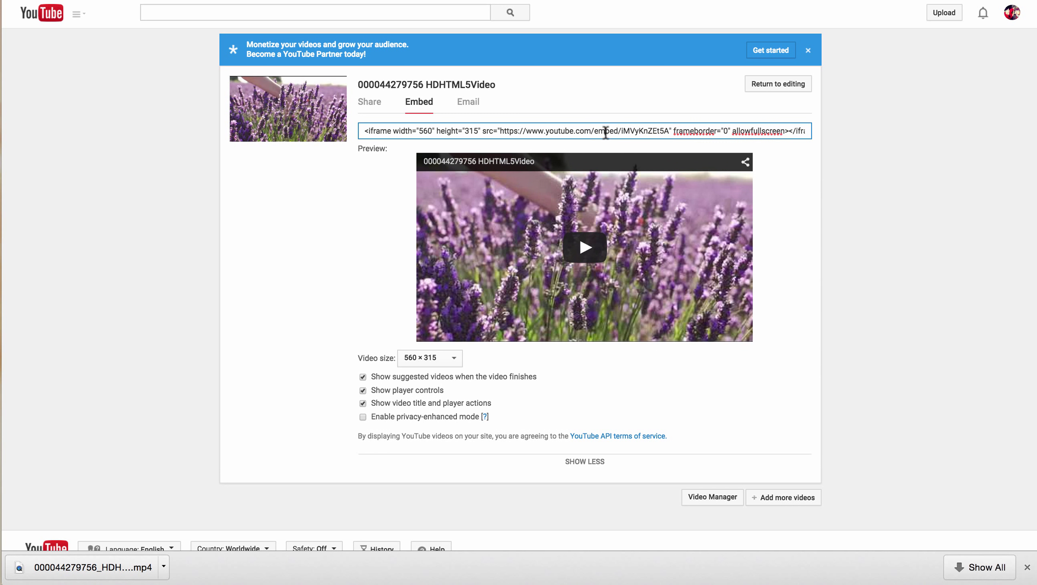
{"action": "left_click", "coordinate": [631, 131]}
{"action": "double_click", "coordinate": [649, 131]}
{"action": "key", "text": "ctrl+c"}
Return to the LeadPages builder for page sinead1 and dismiss the downloads bar
{"action": "key", "text": "ctrl+Tab"}
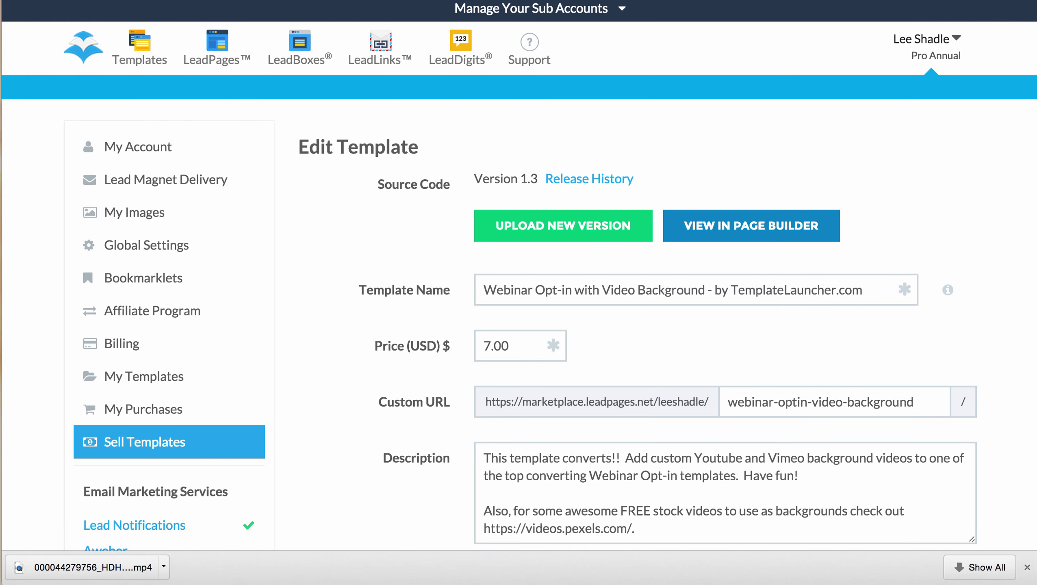
{"action": "key", "text": "ctrl+Tab"}
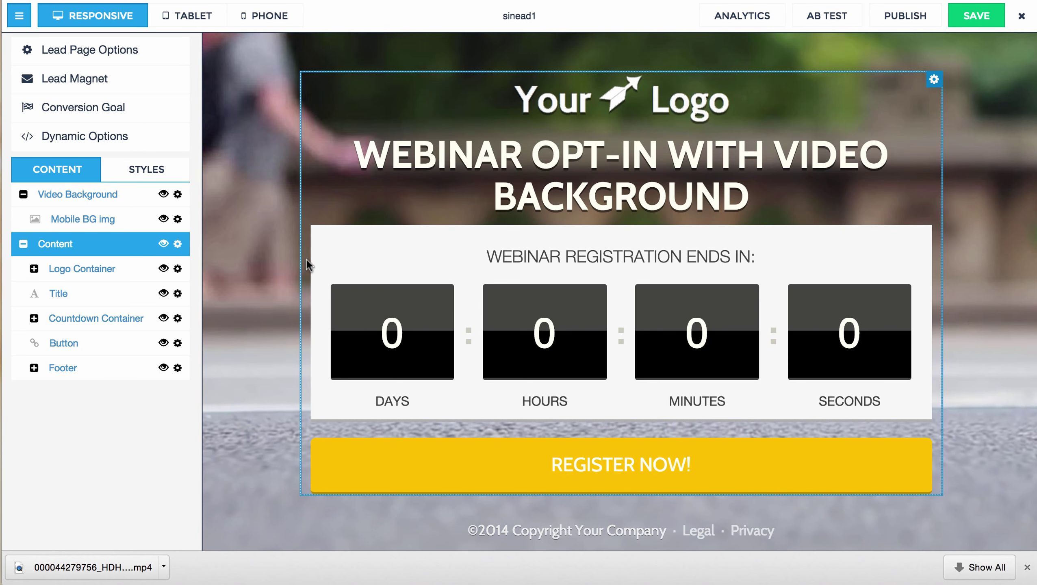
{"action": "left_click", "coordinate": [1027, 567]}
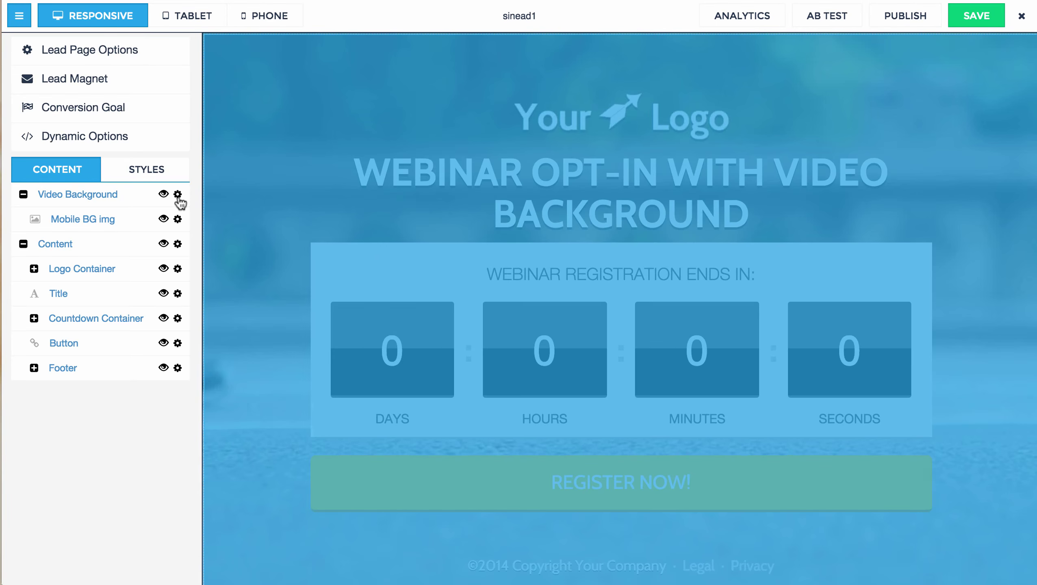
Copy the sample YouTube loop link into the Video Background's Dynamic Options URL field
{"action": "left_click", "coordinate": [177, 194]}
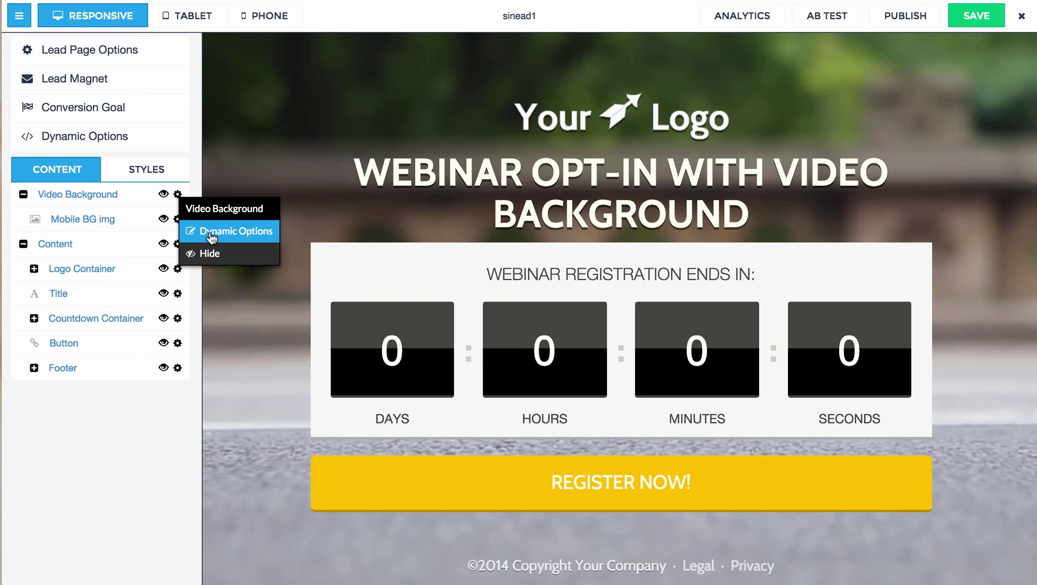
{"action": "left_click", "coordinate": [218, 238]}
{"action": "scroll", "coordinate": [434, 261], "scroll_direction": "down", "scroll_amount": 5}
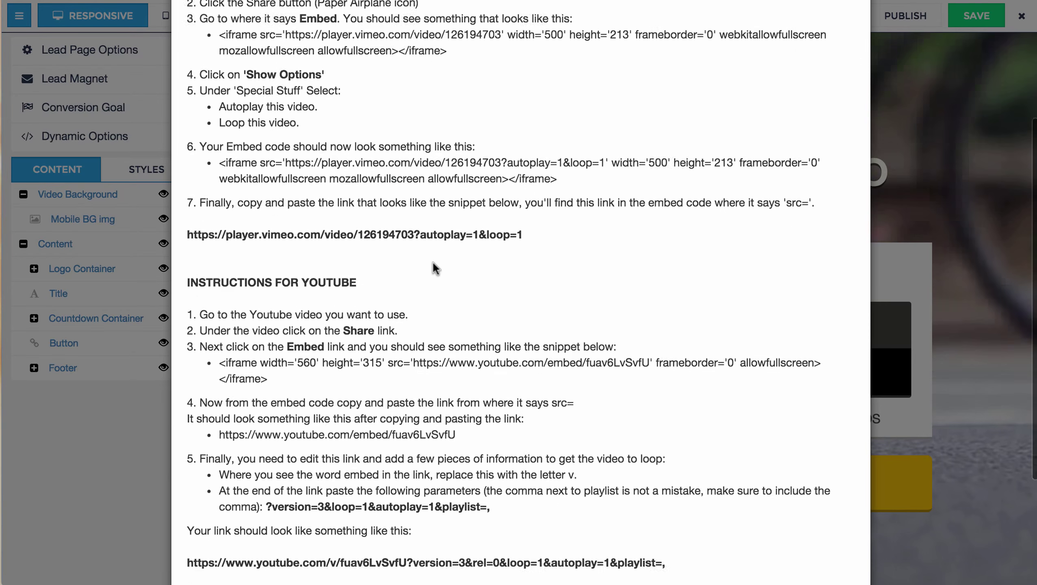
{"action": "scroll", "coordinate": [491, 328], "scroll_direction": "down", "scroll_amount": 2}
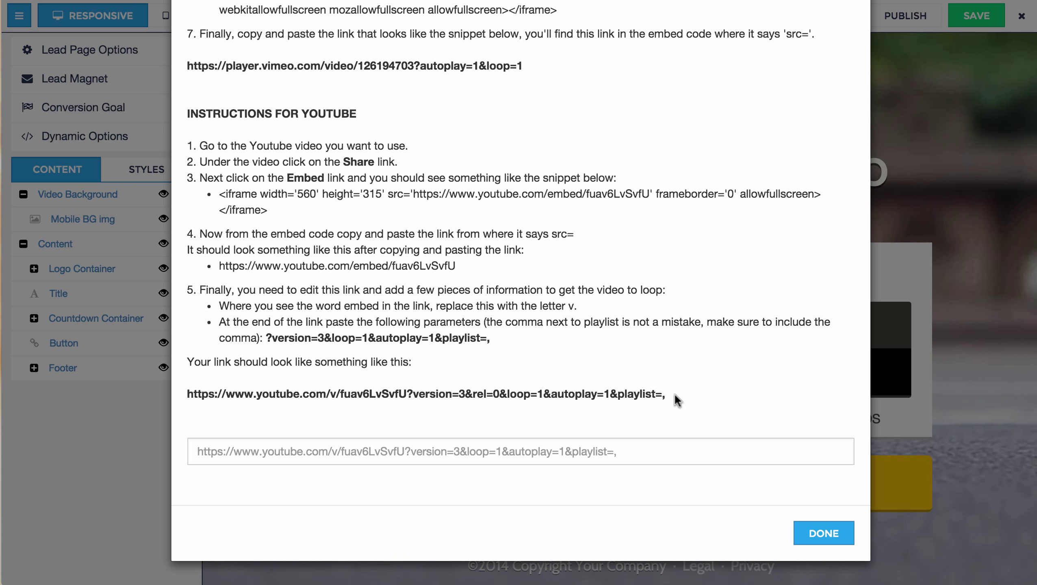
{"action": "left_click_drag", "start_coordinate": [666, 394], "coordinate": [192, 397]}
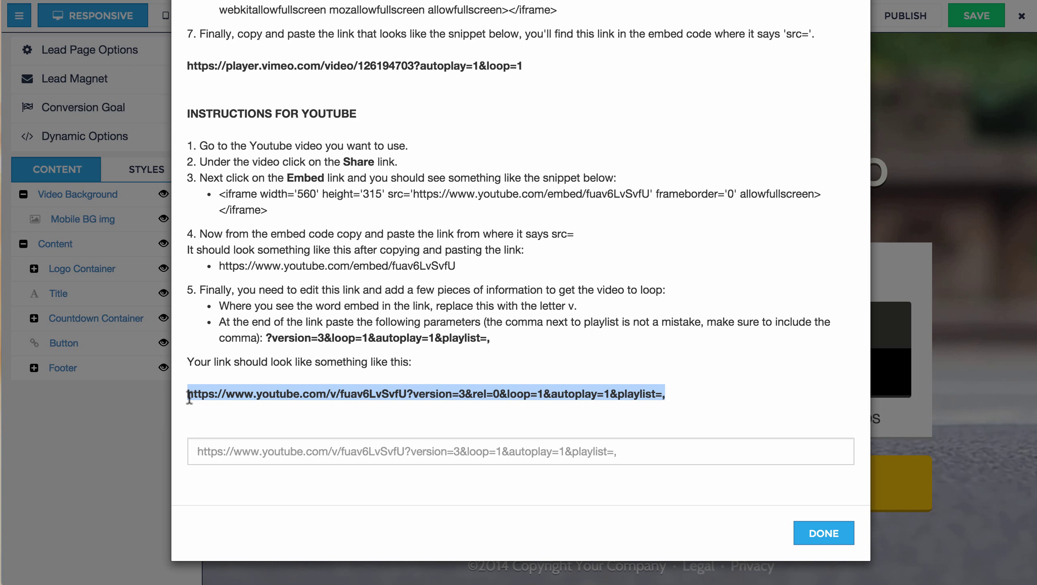
{"action": "left_click", "coordinate": [294, 459]}
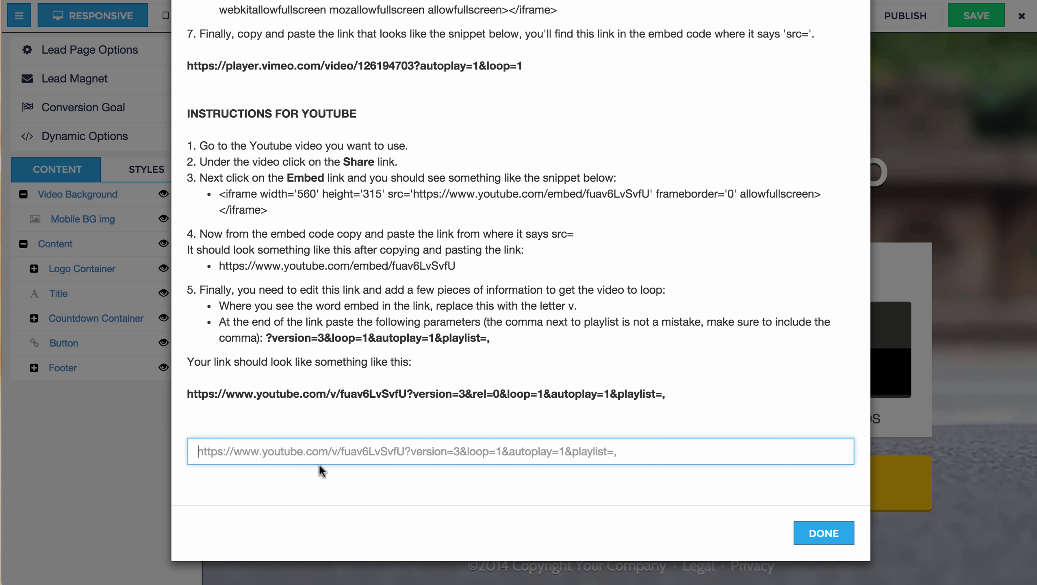
{"action": "type", "text": "https://www.youtube.com/v/fuav6LvSvfU?version=3&rel=0&loop=1&autoplay=1&playlist=,"}
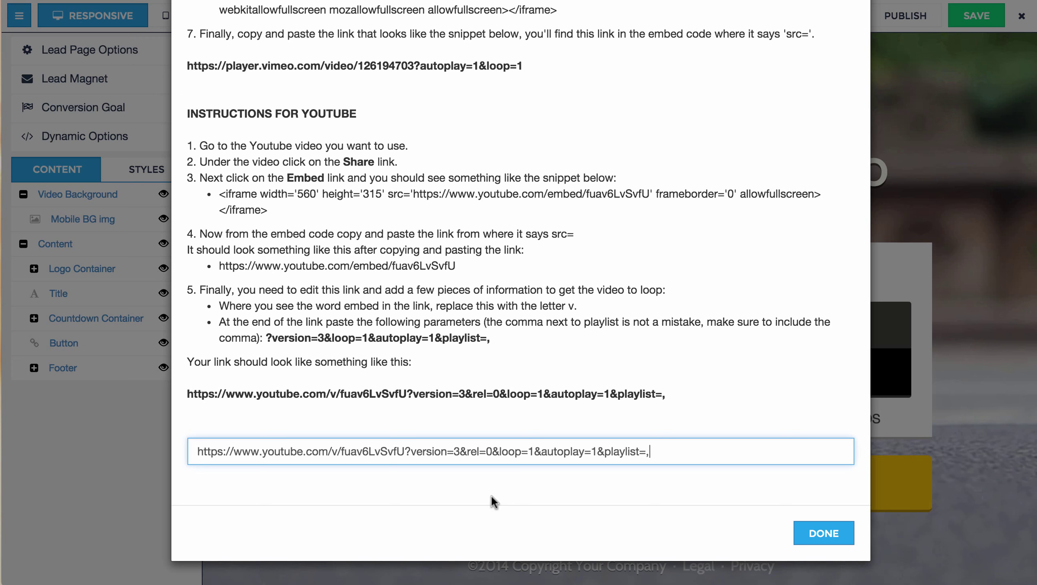
Replace the sample ID fuav6LvSvfU with iMVyKnZEt5A and apply the link
{"action": "double_click", "coordinate": [370, 453]}
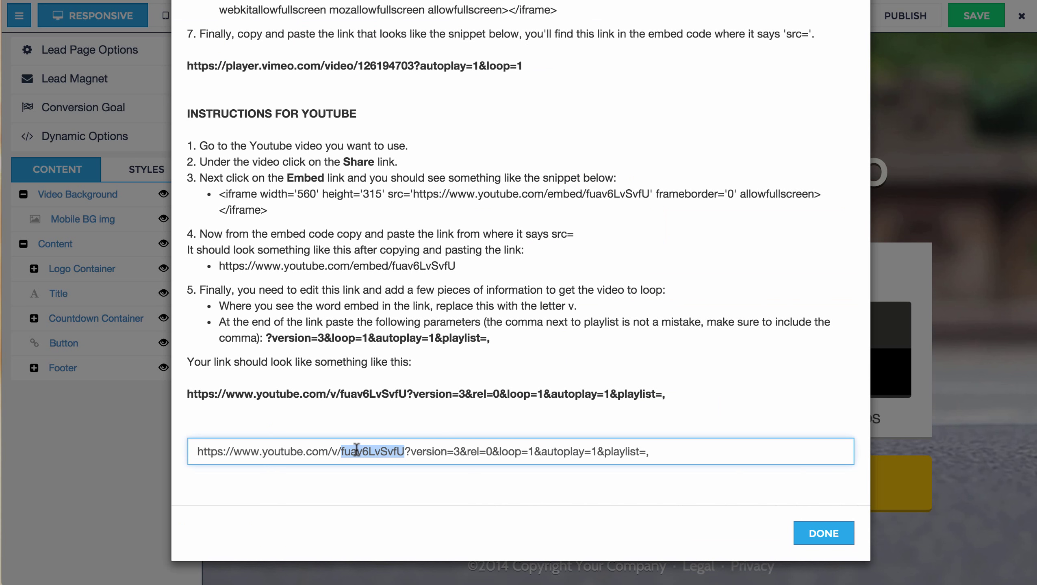
{"action": "left_click", "coordinate": [357, 451]}
{"action": "double_click", "coordinate": [359, 451]}
{"action": "key", "text": "ctrl+v"}
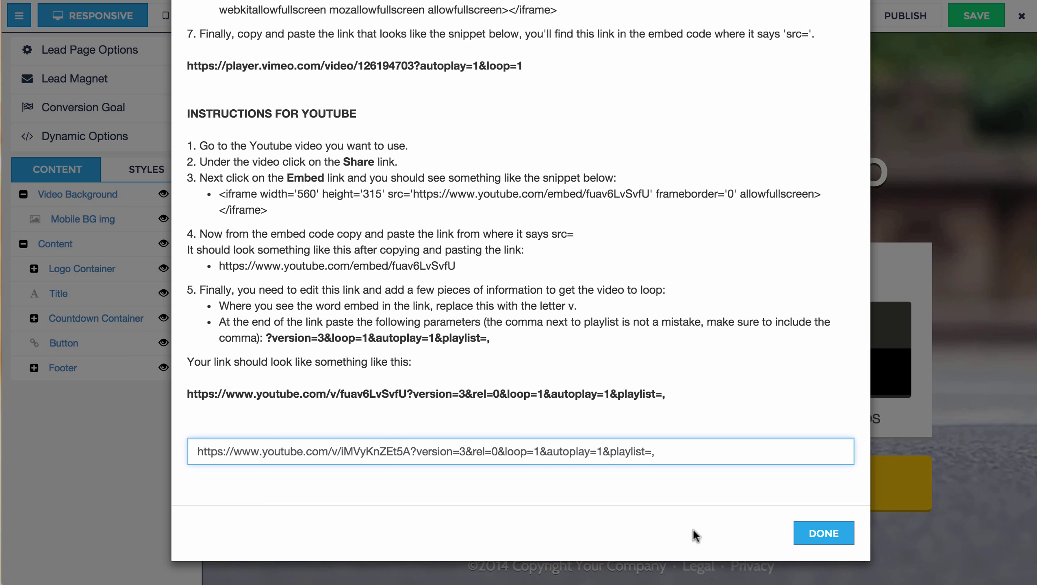
{"action": "left_click", "coordinate": [816, 535]}
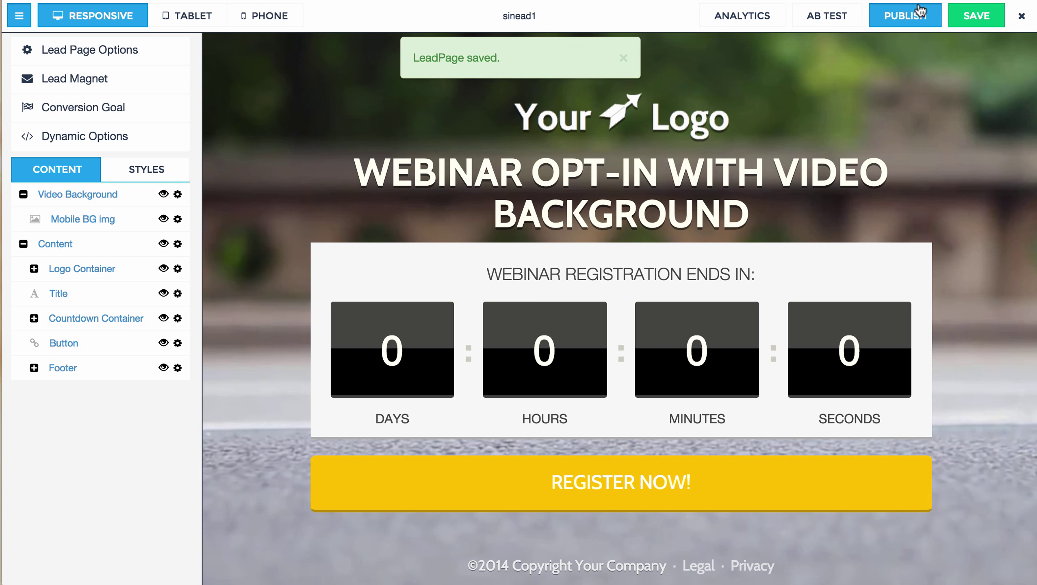
Publish the sinead1 opt-in page and view it live
{"action": "left_click", "coordinate": [912, 18]}
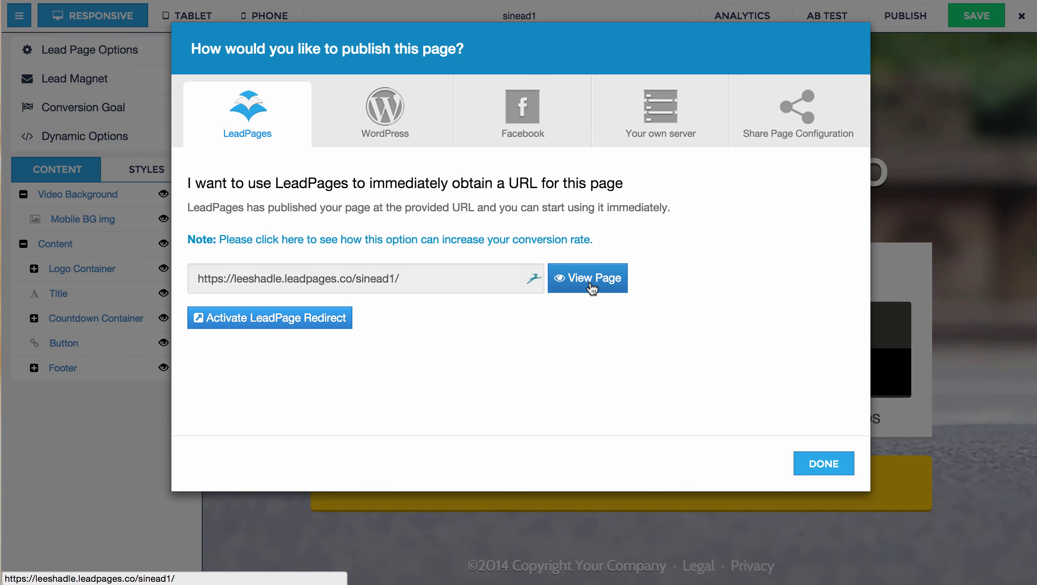
{"action": "left_click", "coordinate": [590, 284]}
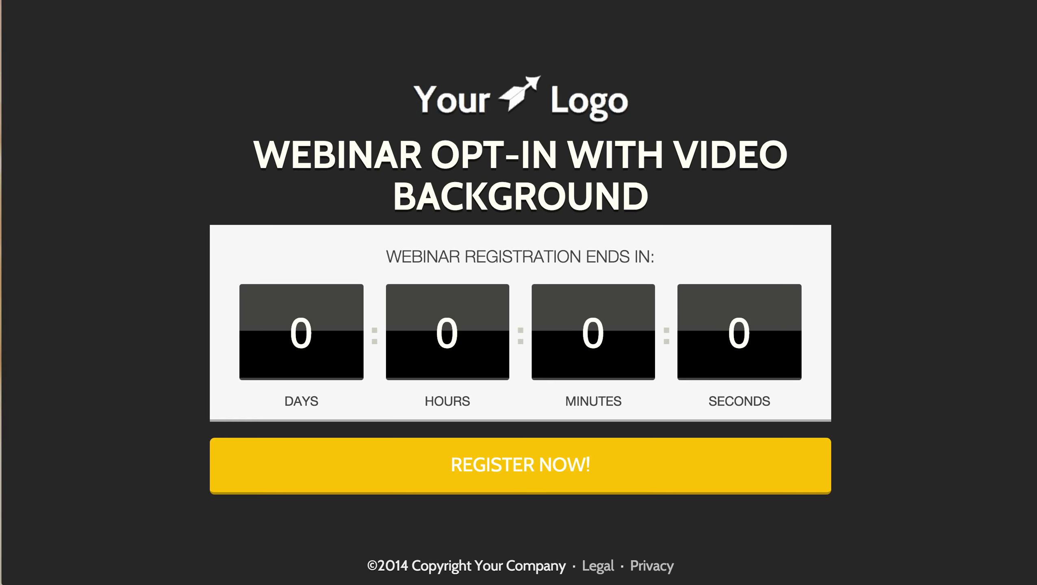